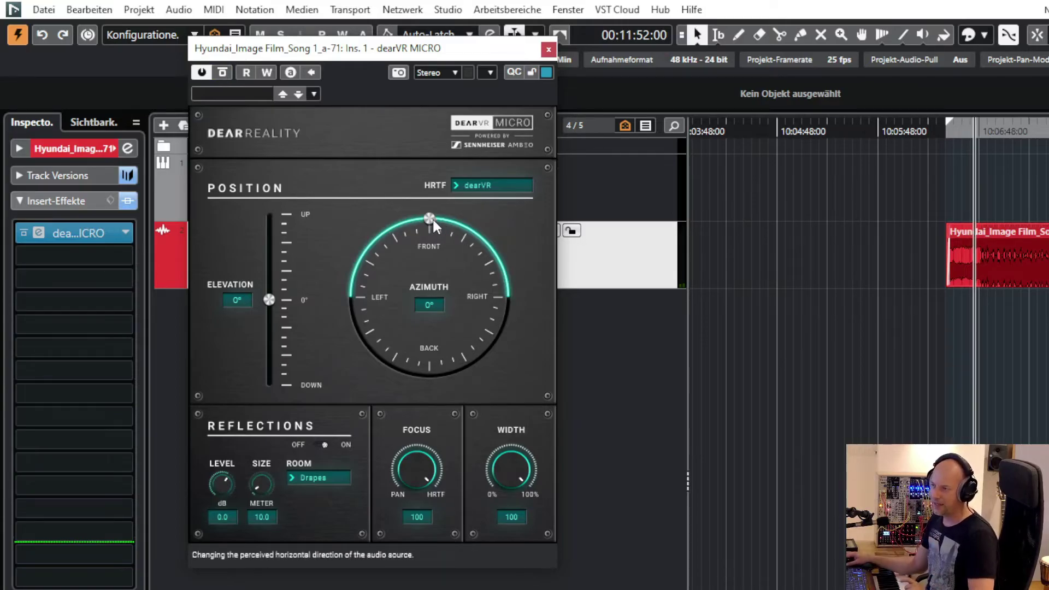
# Set the Width to 0, start playback and move the azimuth to about 5°.
pyautogui.moveTo(430, 224)
pyautogui.mouseDown()
pyautogui.moveTo(467, 229)
pyautogui.moveTo(494, 296)
pyautogui.moveTo(453, 367)
pyautogui.moveTo(432, 371)
pyautogui.moveTo(376, 350)
pyautogui.moveTo(369, 303)
pyautogui.moveTo(414, 231)
pyautogui.moveTo(429, 229)
pyautogui.mouseUp()
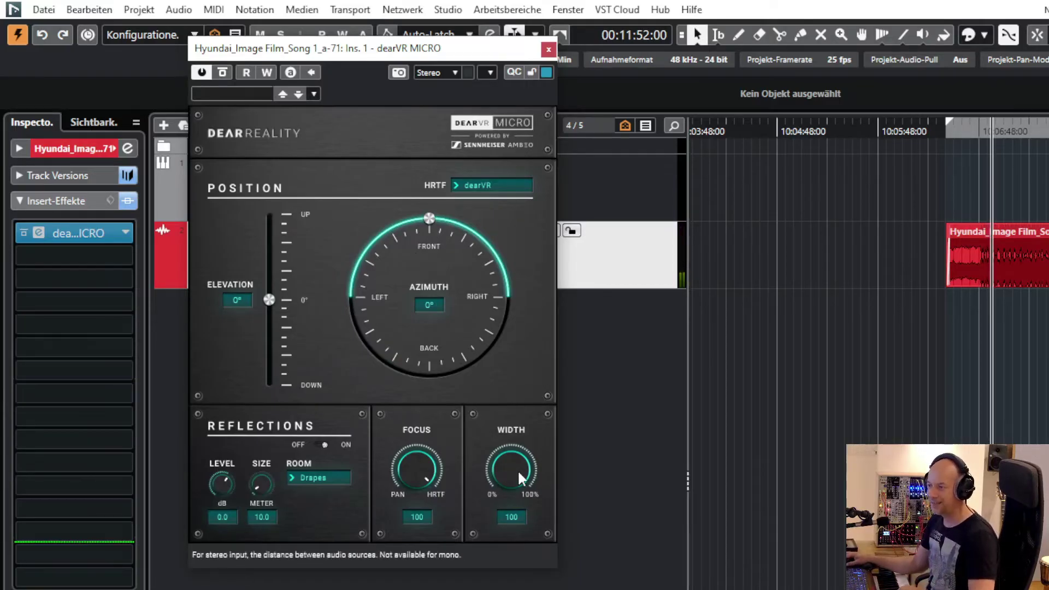
pyautogui.moveTo(513, 468); pyautogui.dragTo(513, 525)
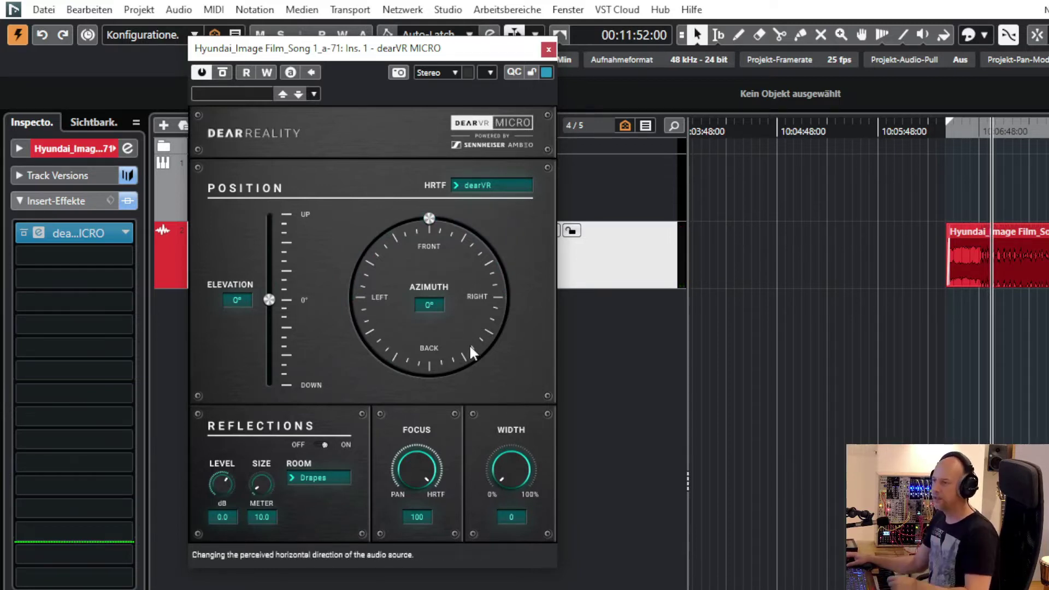
pyautogui.press('space')
pyautogui.moveTo(430, 218); pyautogui.dragTo(438, 199)
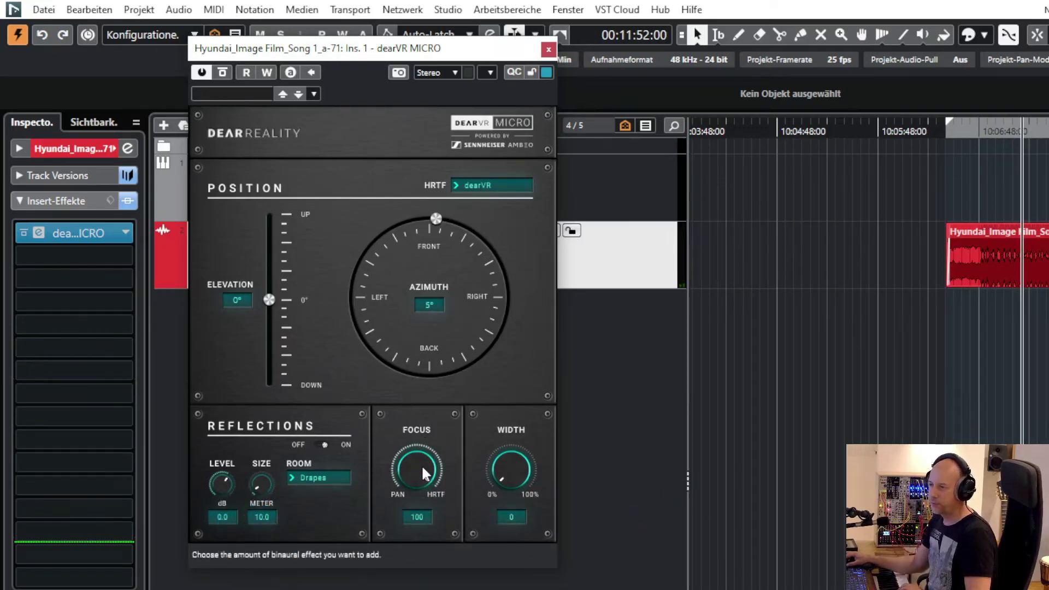
# Audition Focus at 0 with the azimuth at 89°, and return Focus to 100 and the azimuth to about 2°.
pyautogui.moveTo(421, 476); pyautogui.dragTo(444, 520)
pyautogui.moveTo(435, 220); pyautogui.dragTo(505, 298)
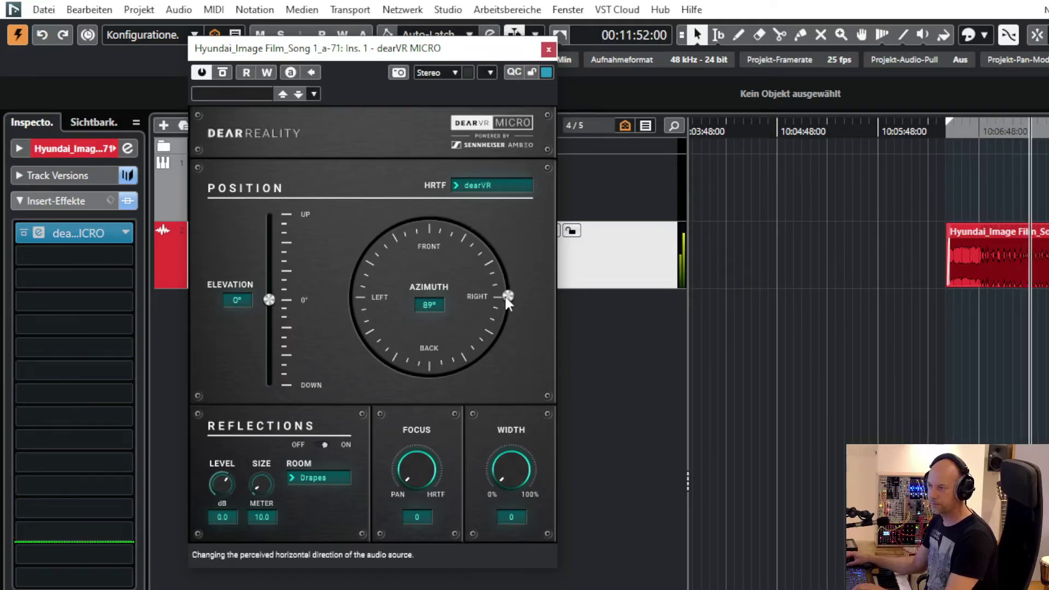
pyautogui.moveTo(505, 297); pyautogui.dragTo(485, 301)
pyautogui.moveTo(418, 463); pyautogui.dragTo(419, 231)
pyautogui.moveTo(507, 301); pyautogui.dragTo(433, 220)
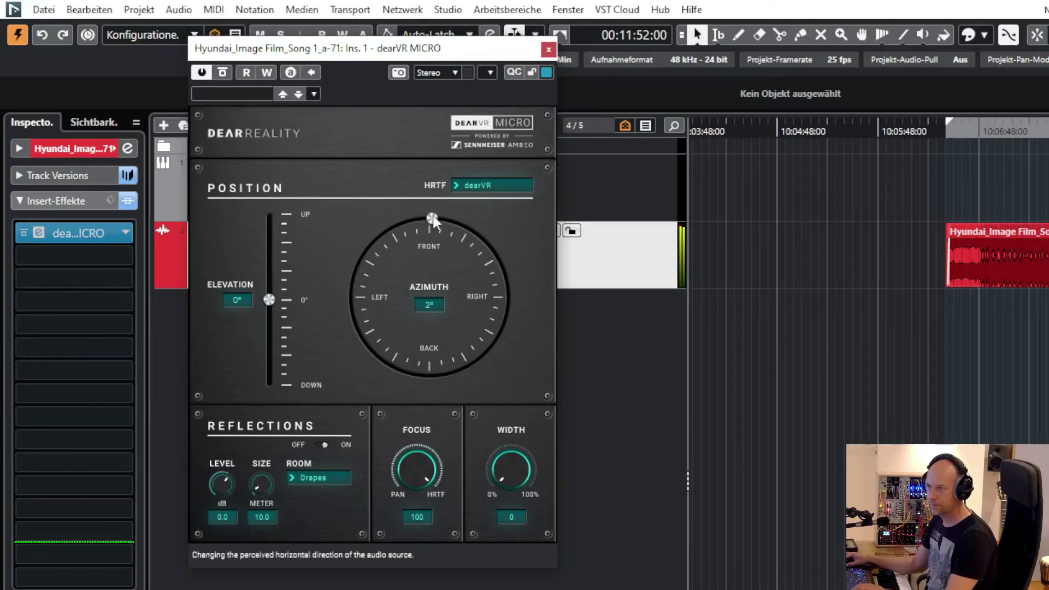
# Audition the AMBEO Orbit HRTF while moving the azimuth around to 88°, and switch the HRTF back to dearVR.
pyautogui.click(484, 182)
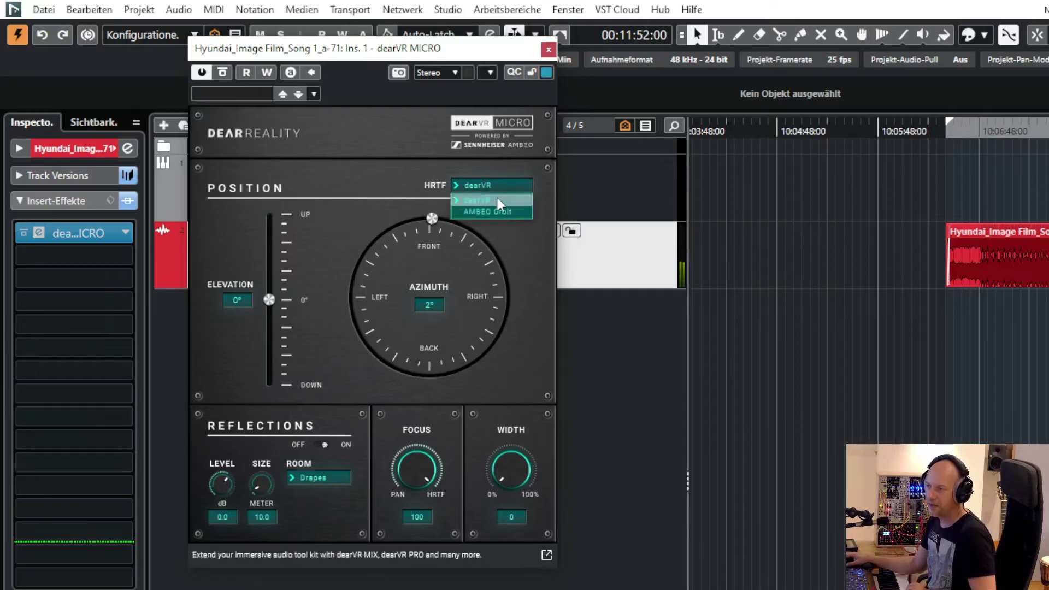
pyautogui.click(523, 211)
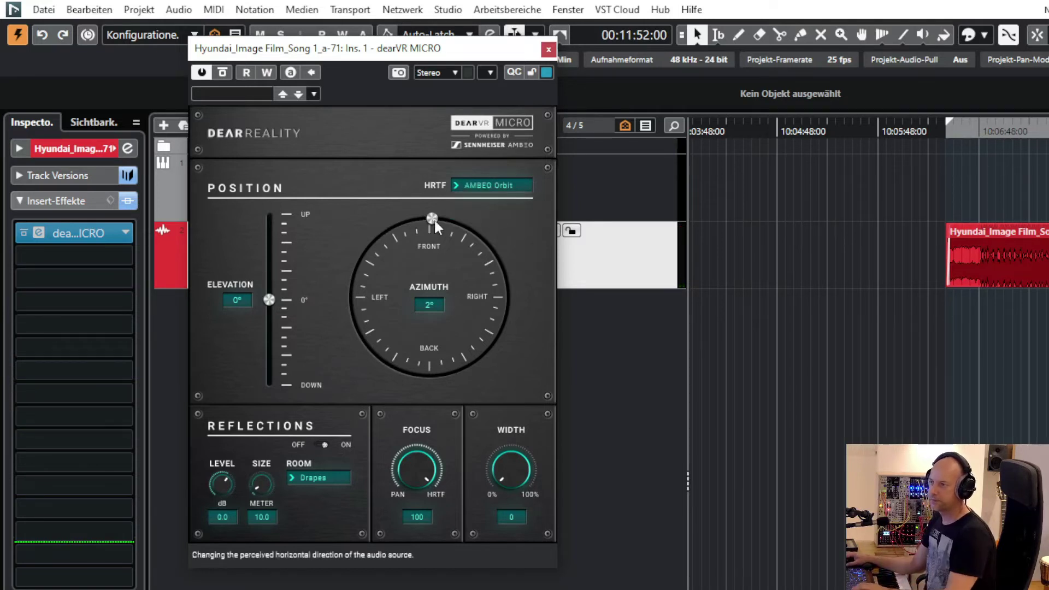
pyautogui.moveTo(435, 222); pyautogui.dragTo(471, 332)
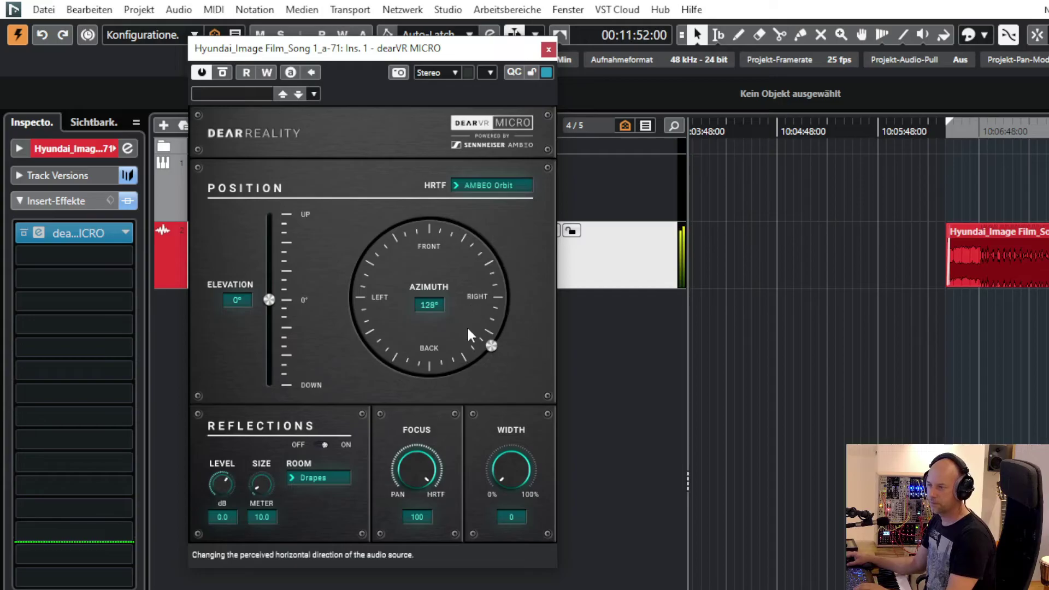
pyautogui.moveTo(444, 373); pyautogui.dragTo(507, 294)
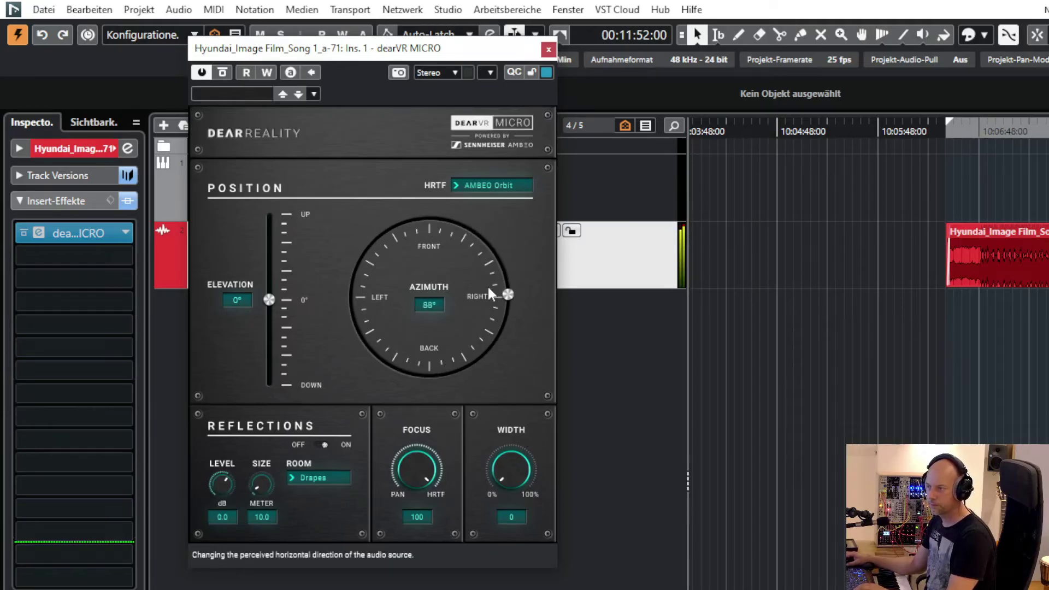
pyautogui.click(503, 185)
pyautogui.click(493, 199)
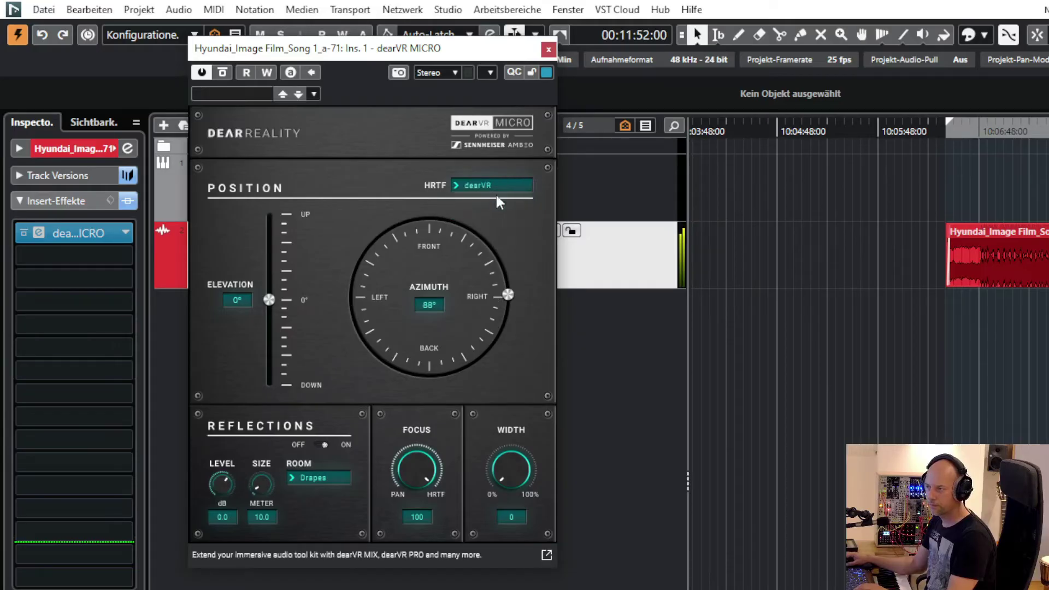
# Reduce Focus to 30 and move the azimuth to the front at about -6°.
pyautogui.moveTo(428, 450); pyautogui.dragTo(393, 589)
pyautogui.moveTo(505, 298); pyautogui.dragTo(420, 219)
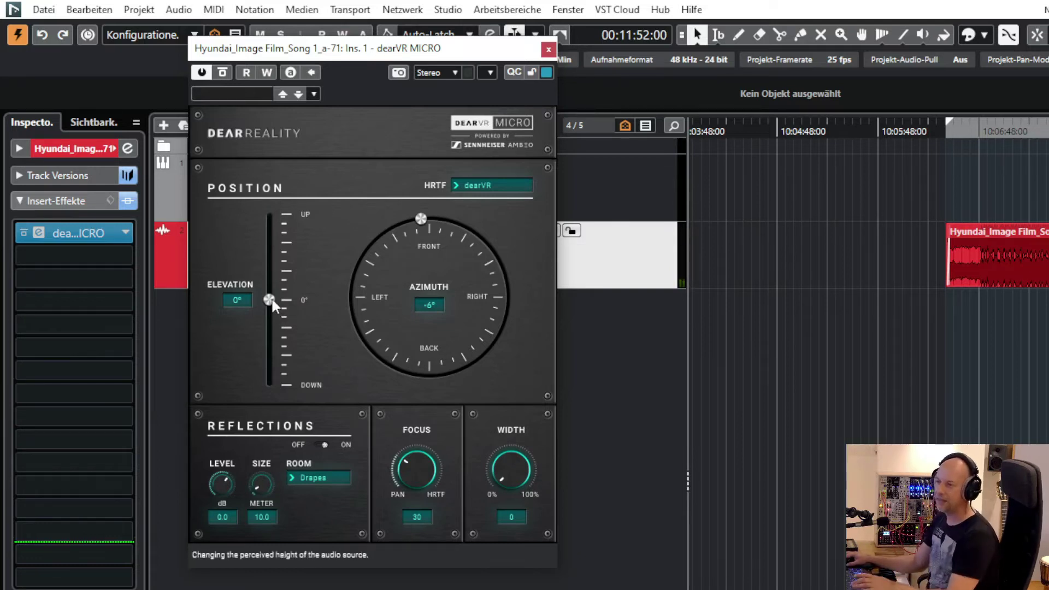
# Lower the elevation to about -8° and raise Focus to 100.
pyautogui.moveTo(273, 298)
pyautogui.mouseDown()
pyautogui.moveTo(275, 286)
pyautogui.moveTo(274, 309)
pyautogui.mouseUp()
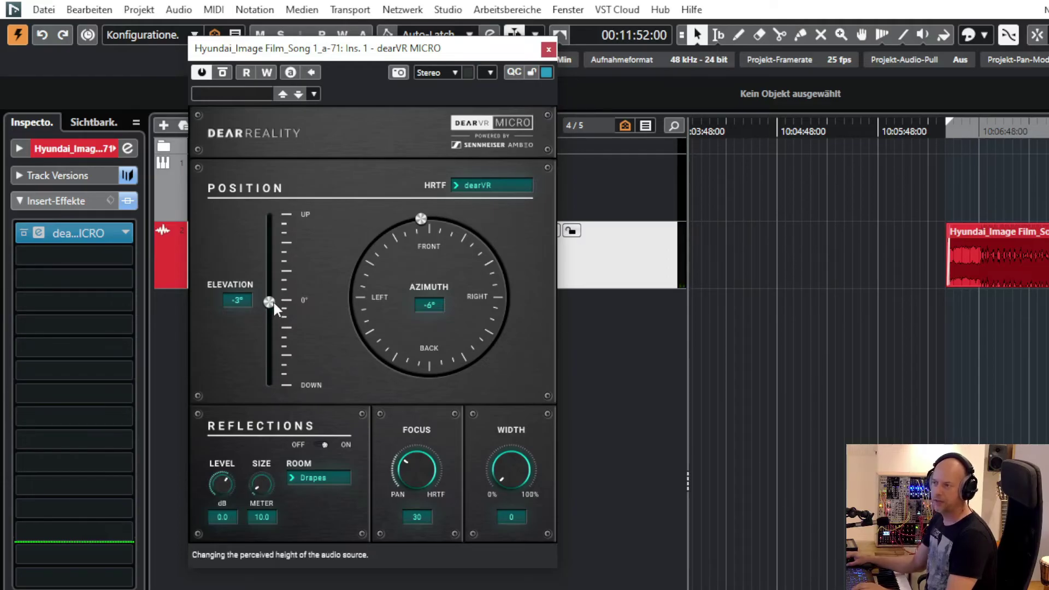
pyautogui.moveTo(275, 309)
pyautogui.mouseDown()
pyautogui.moveTo(286, 189)
pyautogui.moveTo(262, 457)
pyautogui.moveTo(277, 306)
pyautogui.mouseUp()
pyautogui.moveTo(425, 471); pyautogui.dragTo(427, 426)
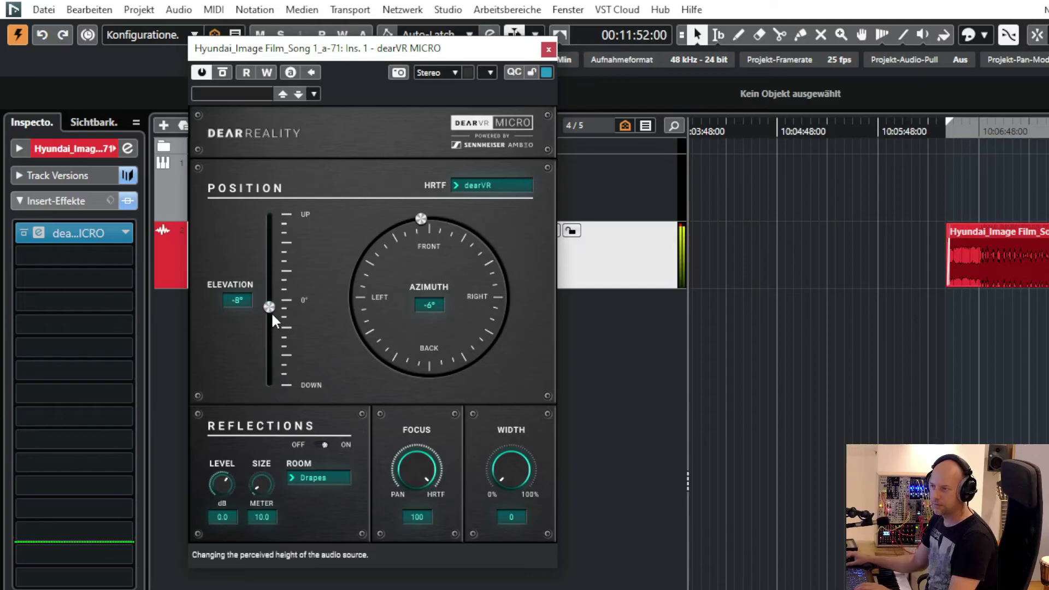
# Move the azimuth to about 82° on the right side and raise the elevation to about 3°.
pyautogui.moveTo(422, 219); pyautogui.dragTo(507, 286)
pyautogui.moveTo(272, 306)
pyautogui.mouseDown()
pyautogui.moveTo(287, 200)
pyautogui.moveTo(264, 402)
pyautogui.moveTo(283, 300)
pyautogui.mouseUp()
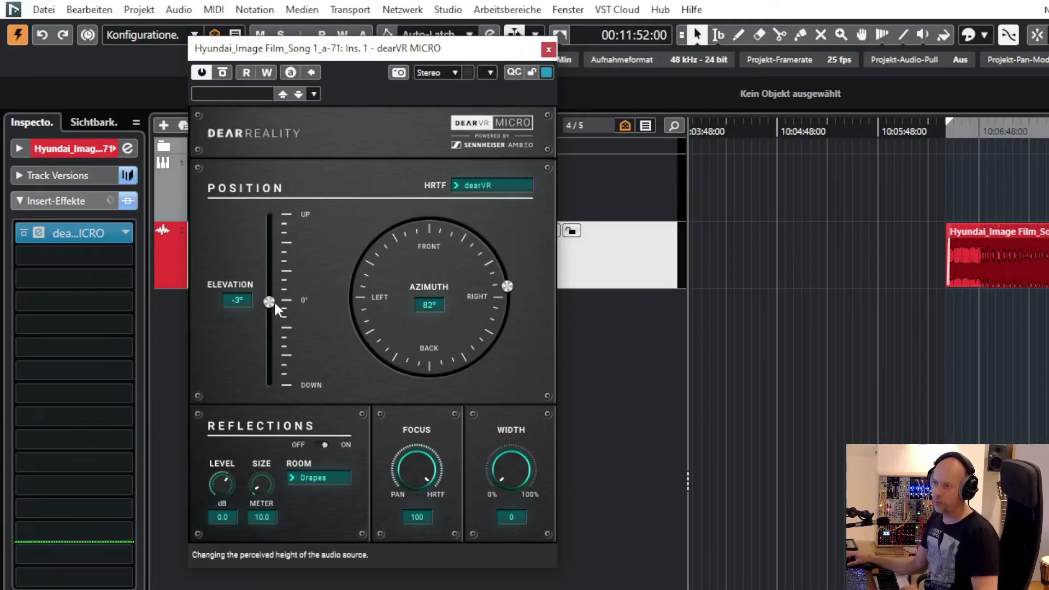
pyautogui.moveTo(275, 305)
pyautogui.mouseDown()
pyautogui.moveTo(276, 428)
pyautogui.moveTo(290, 295)
pyautogui.mouseUp()
# Move the azimuth to about -91°, sweep the elevation down to -90° and bring it back up to about 2°.
pyautogui.moveTo(506, 286); pyautogui.dragTo(352, 298)
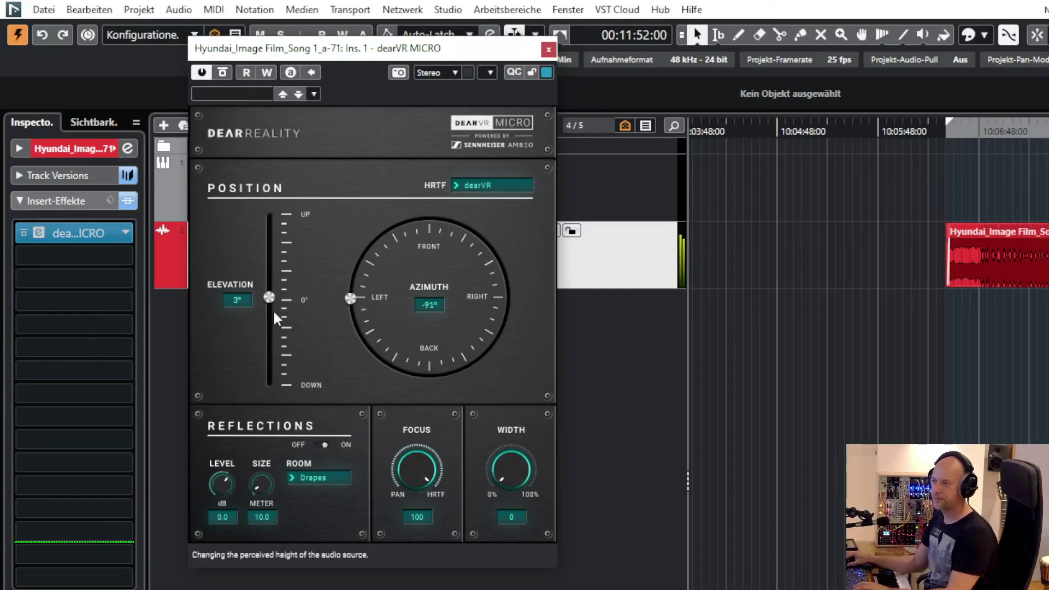
pyautogui.moveTo(273, 298); pyautogui.dragTo(268, 409)
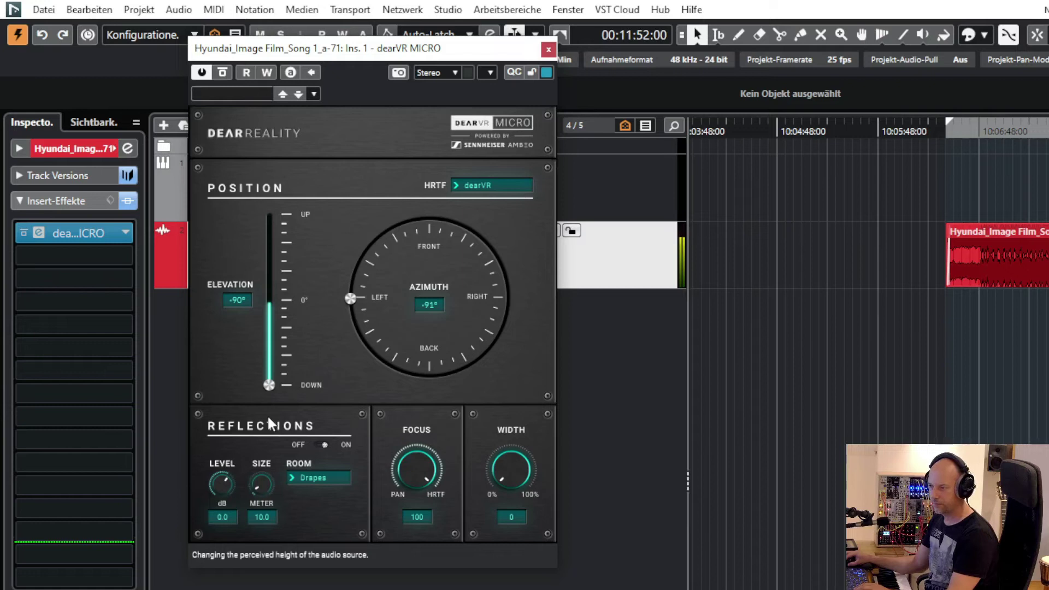
pyautogui.moveTo(269, 385); pyautogui.dragTo(282, 293)
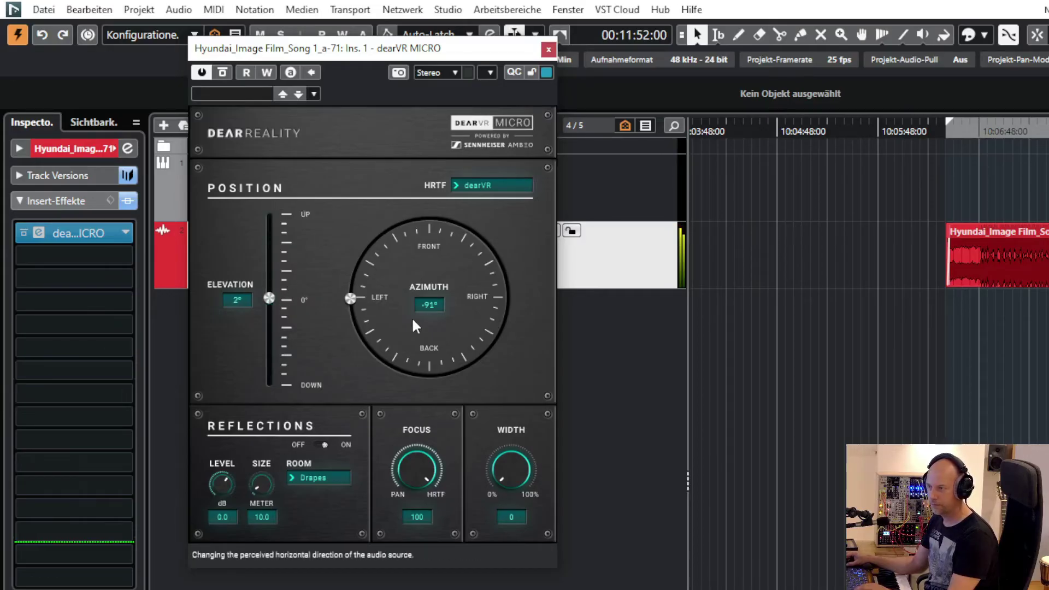
# Swing the azimuth to about 138° behind the listener and return it to the front at about 2°.
pyautogui.click(353, 299)
pyautogui.moveTo(356, 301); pyautogui.dragTo(488, 366)
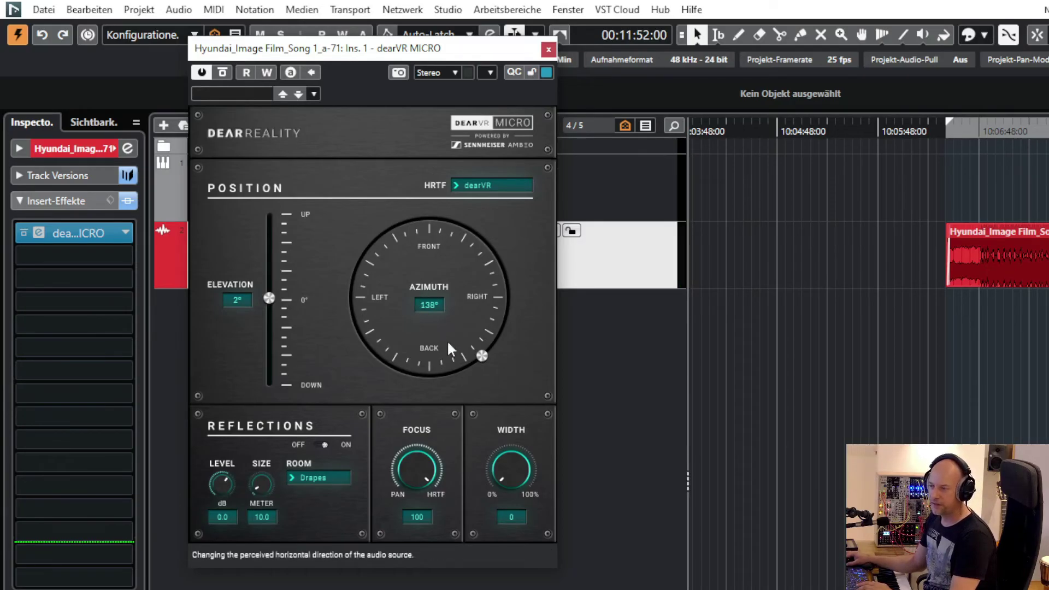
pyautogui.moveTo(481, 358); pyautogui.dragTo(433, 221)
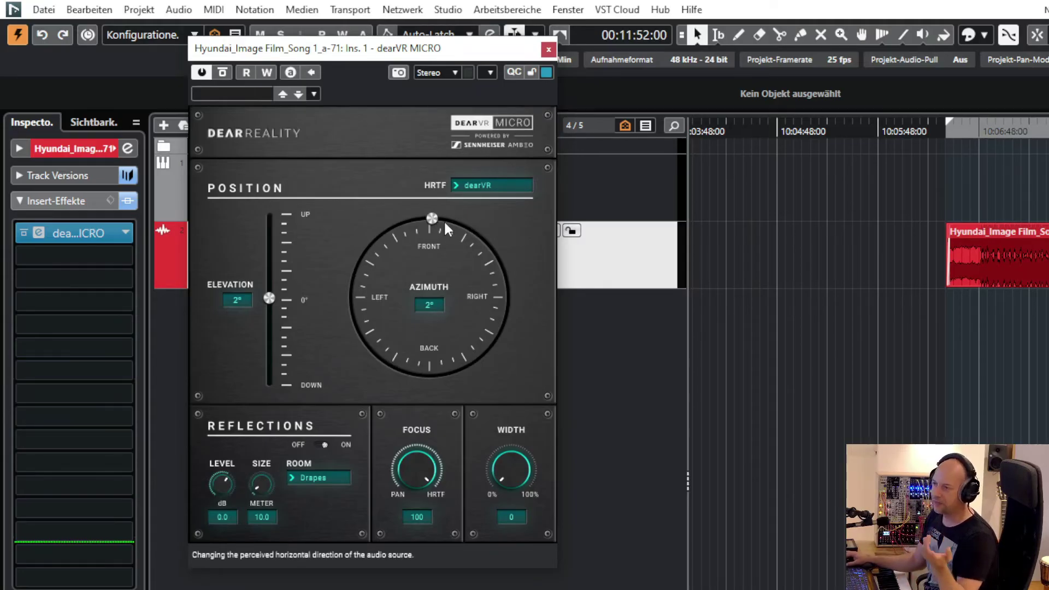
# Move the azimuth to about 89° with Reflections off, and toggle Reflections to compare the sound, leaving them on.
pyautogui.click(317, 443)
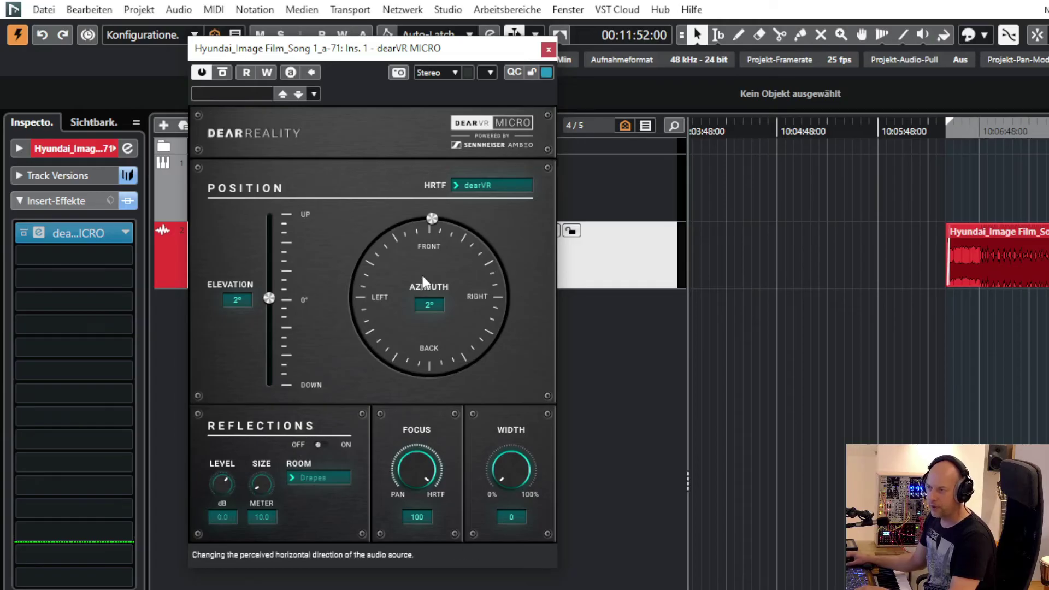
pyautogui.moveTo(432, 216); pyautogui.dragTo(504, 294)
pyautogui.click(321, 444)
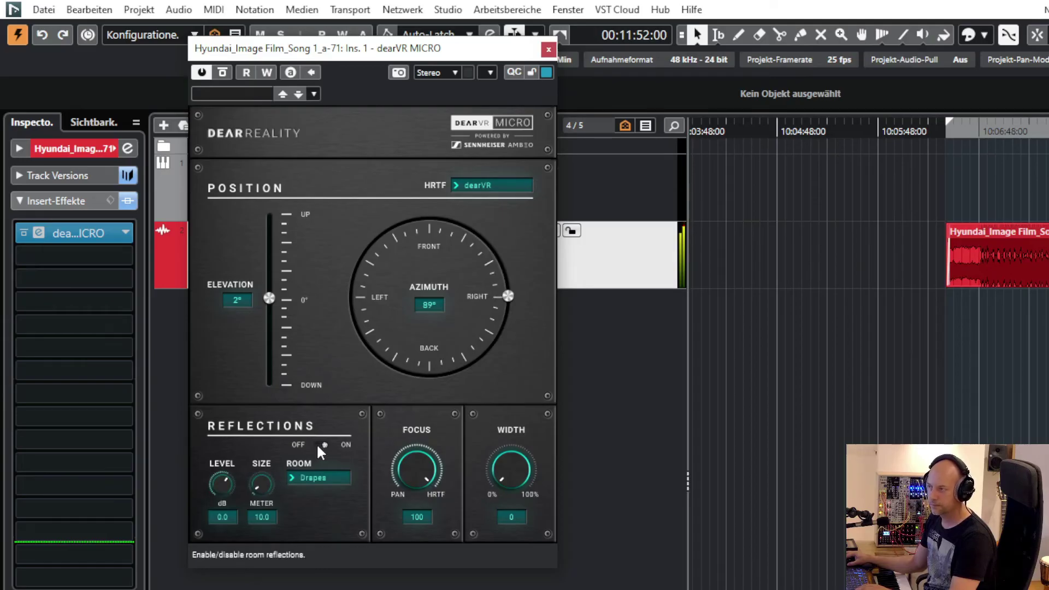
pyautogui.click(317, 444)
pyautogui.click(324, 444)
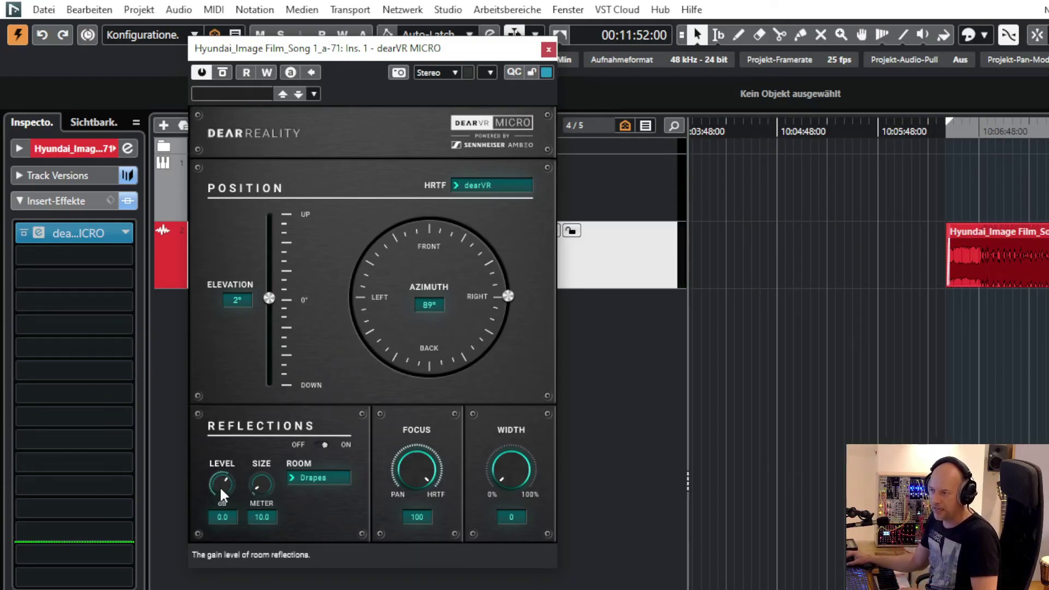
# Enlarge the reflection room size to about 23.4 m and compare the sound with Reflections off and on.
pyautogui.click(314, 480)
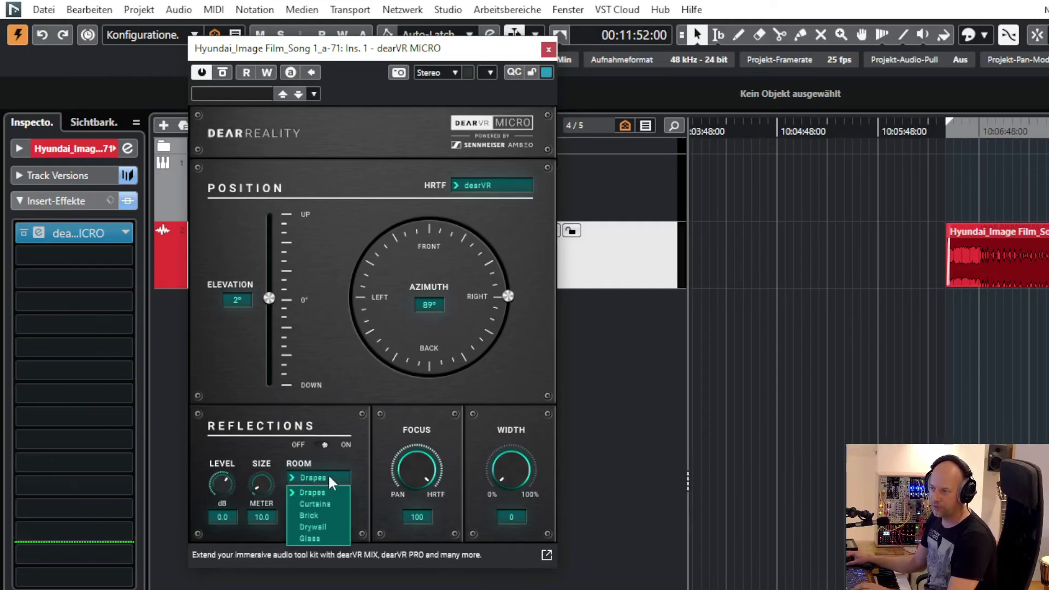
pyautogui.click(369, 436)
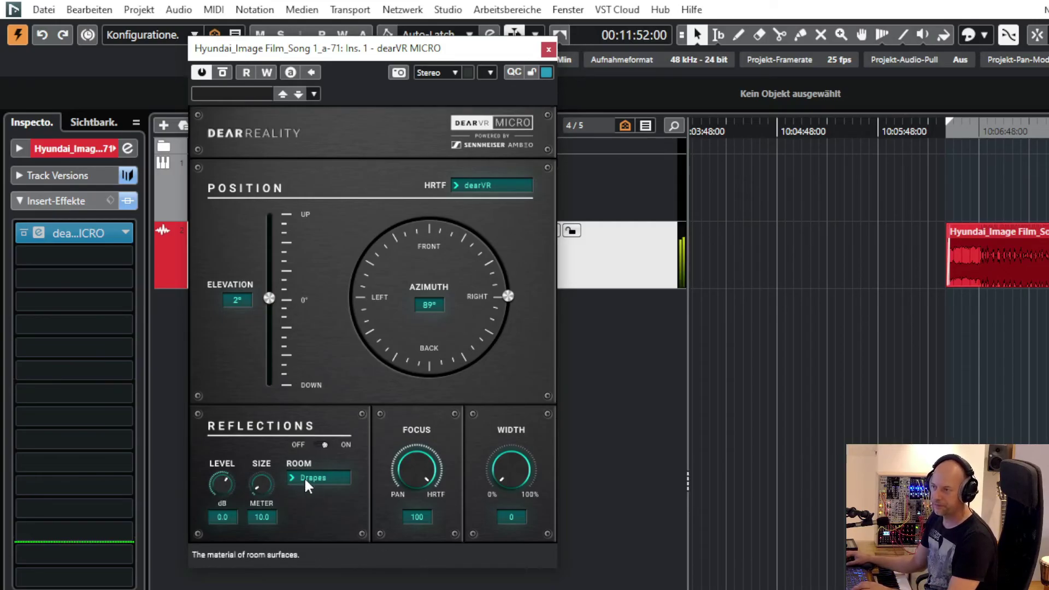
pyautogui.moveTo(264, 477); pyautogui.dragTo(265, 419)
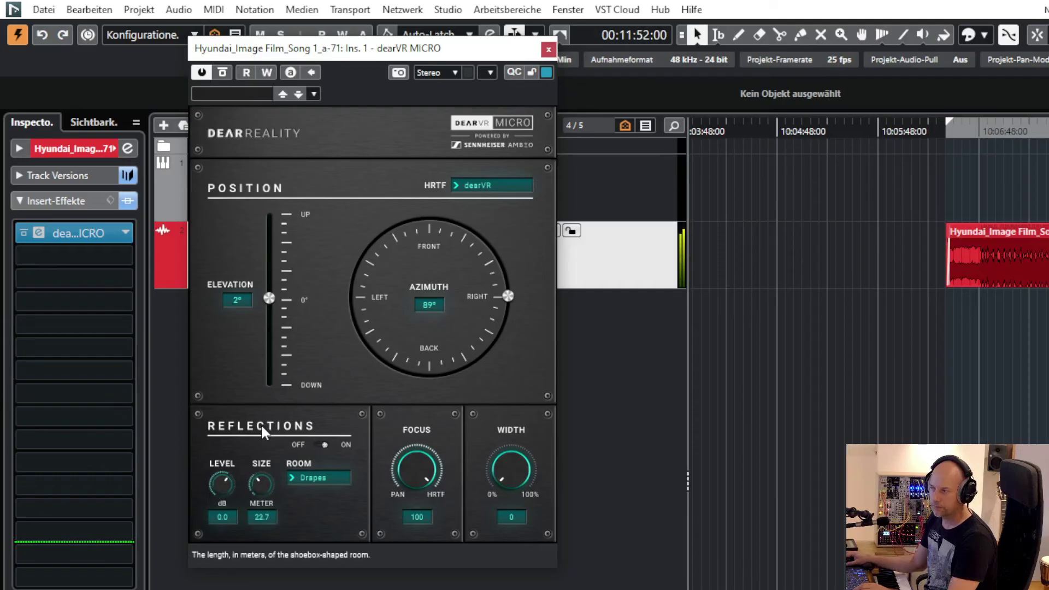
pyautogui.click(316, 442)
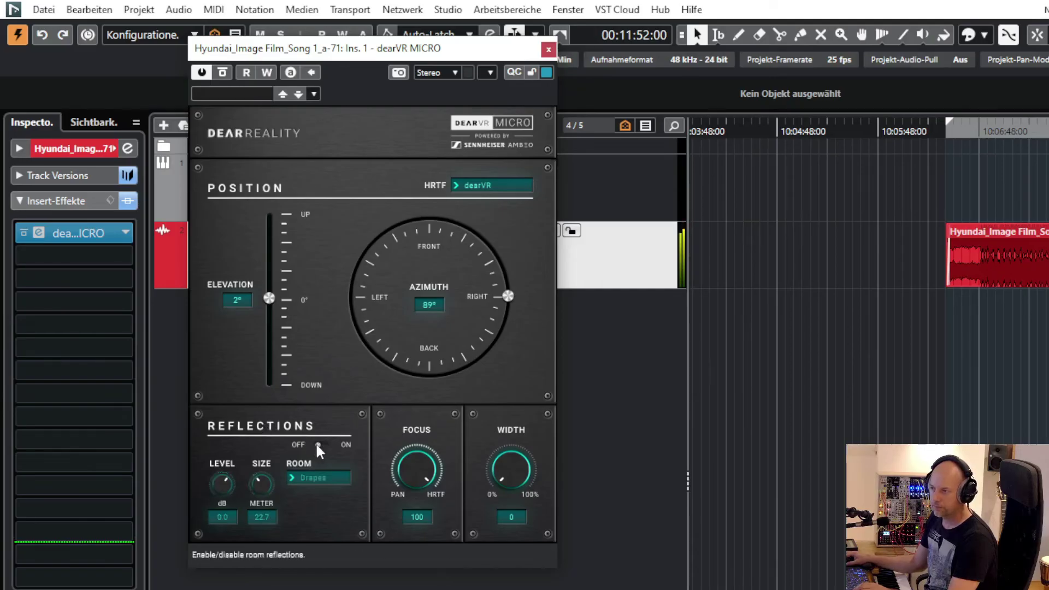
pyautogui.click(326, 441)
pyautogui.moveTo(271, 485)
pyautogui.mouseDown()
pyautogui.moveTo(262, 431)
pyautogui.moveTo(285, 355)
pyautogui.moveTo(251, 480)
pyautogui.mouseUp()
# Audition the Curtains room and change it to Brick with a size of about 12.8 m and level 0.2 dB.
pyautogui.click(311, 481)
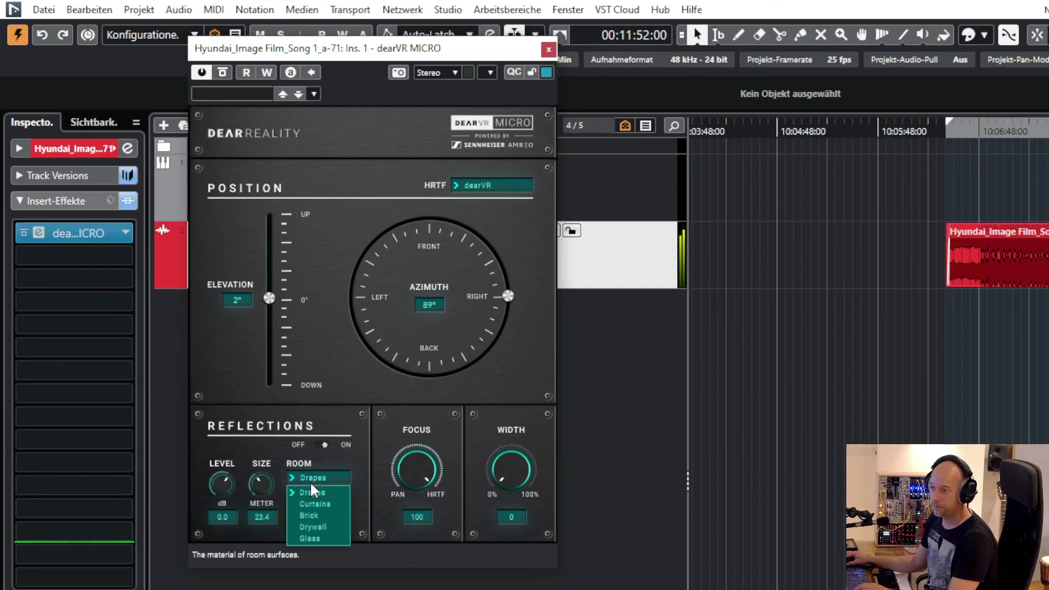
pyautogui.click(310, 498)
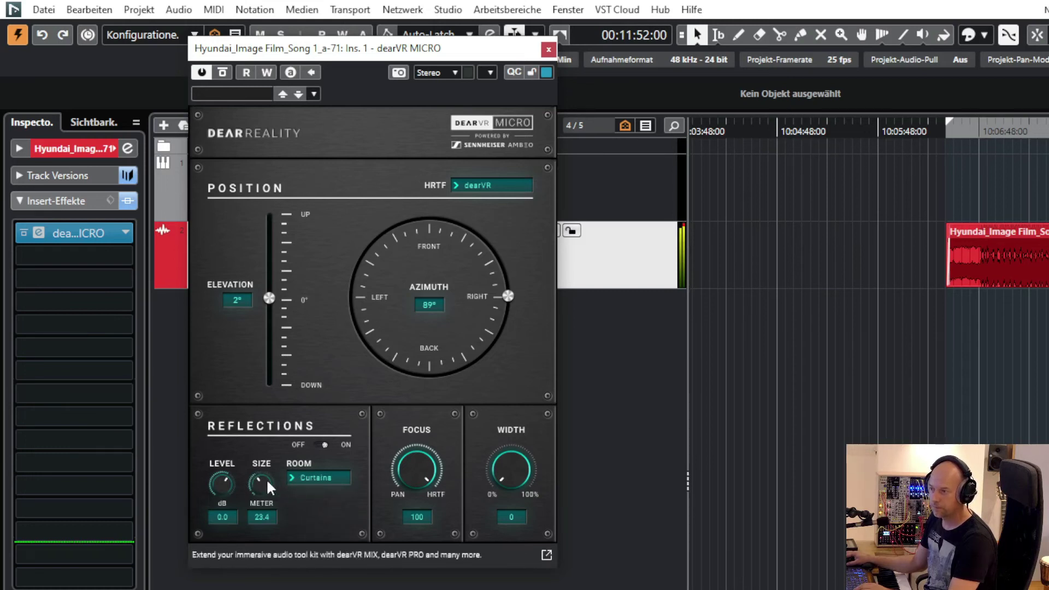
pyautogui.click(336, 475)
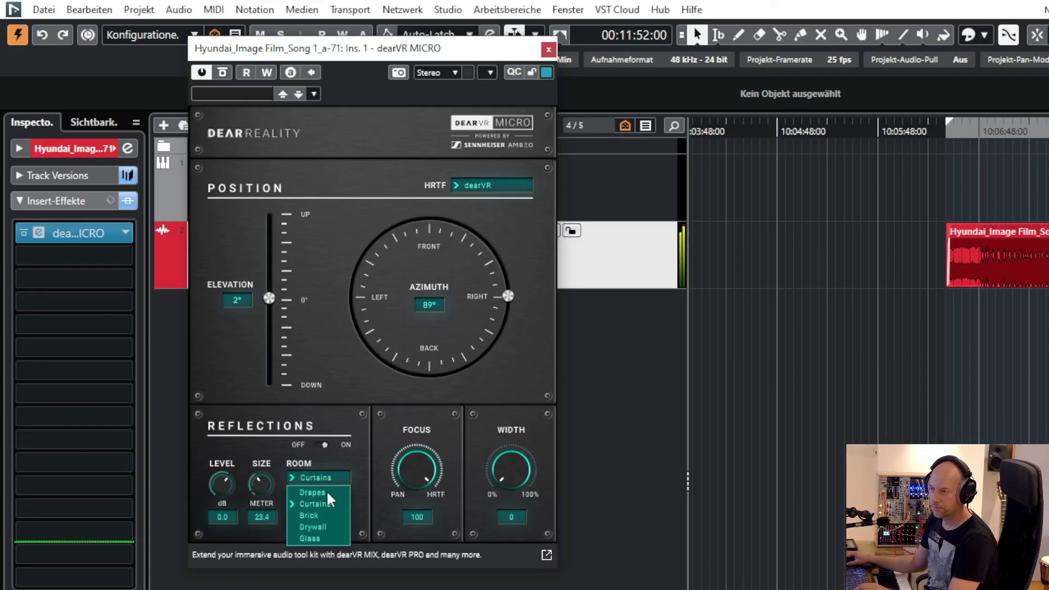
pyautogui.click(309, 516)
pyautogui.moveTo(249, 485); pyautogui.dragTo(214, 479)
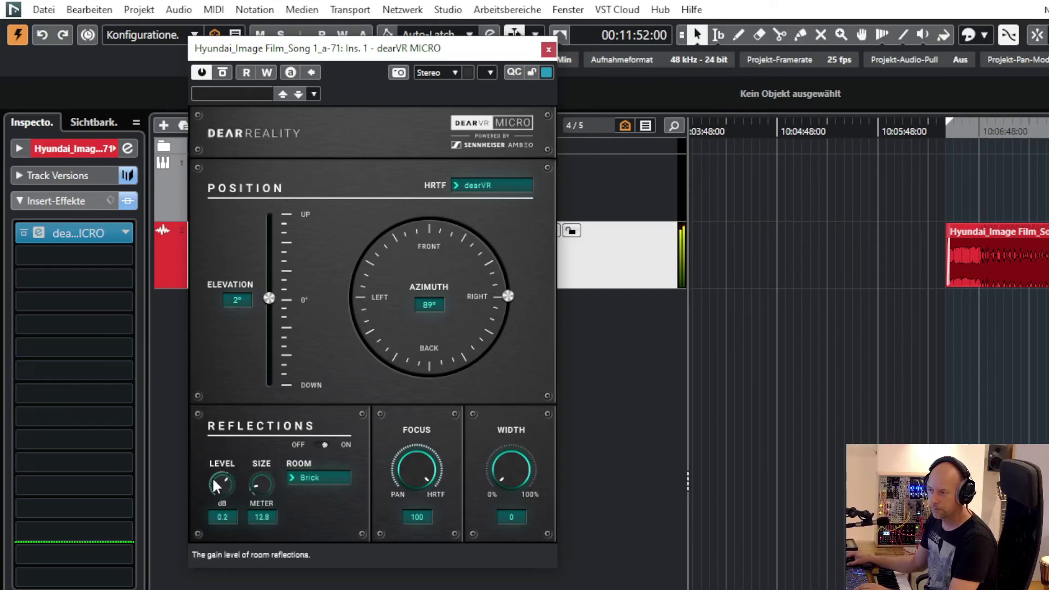
# Compare the Brick room's sound with Reflections off and on.
pyautogui.click(322, 477)
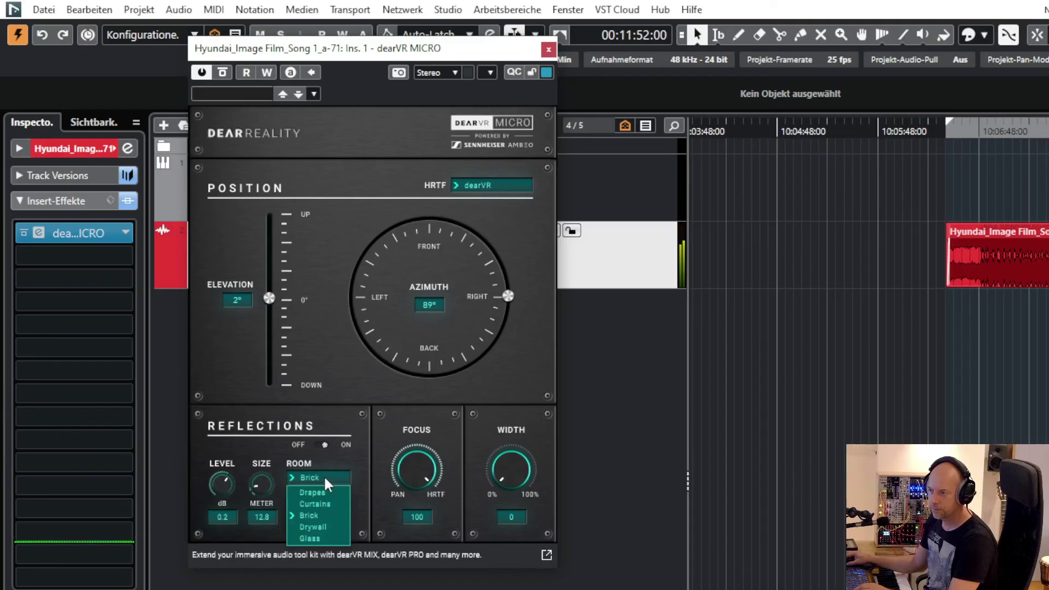
pyautogui.click(334, 434)
pyautogui.click(319, 442)
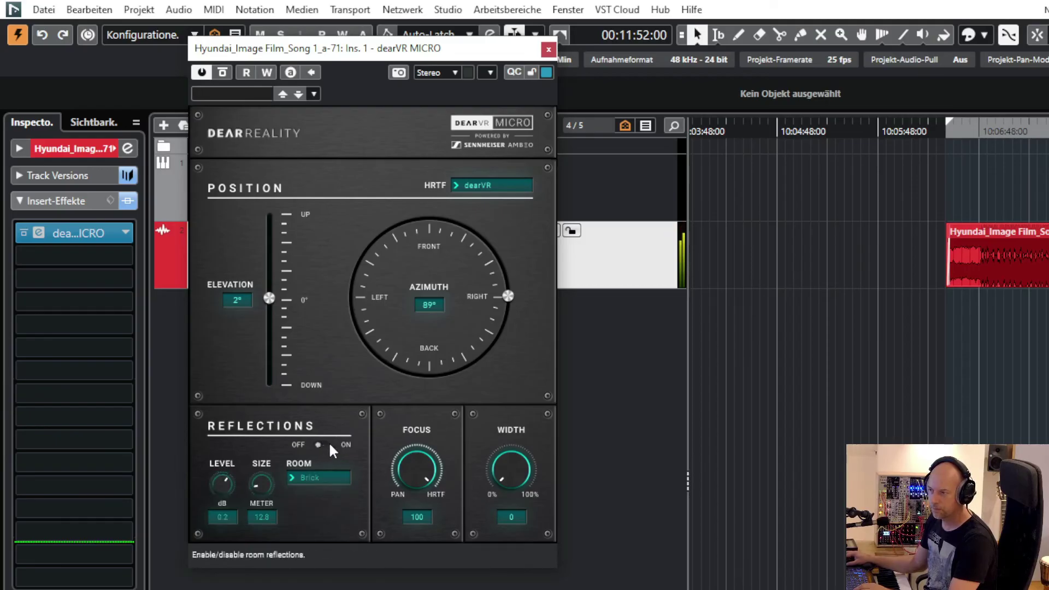
pyautogui.click(321, 442)
# Change the reflection room to Drywall and reduce its size to about 9.2 m.
pyautogui.click(313, 477)
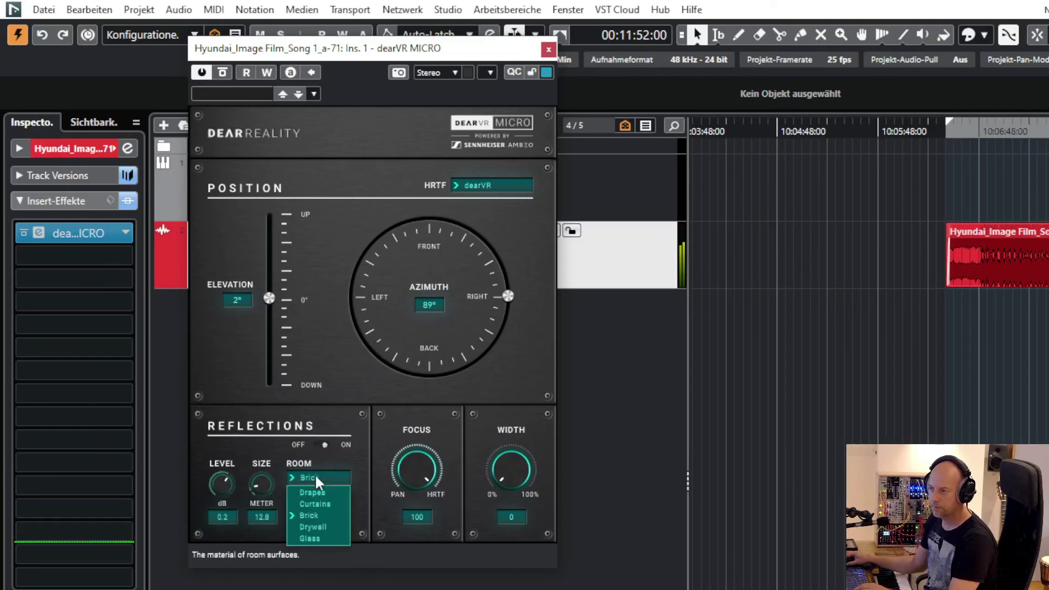
pyautogui.click(310, 526)
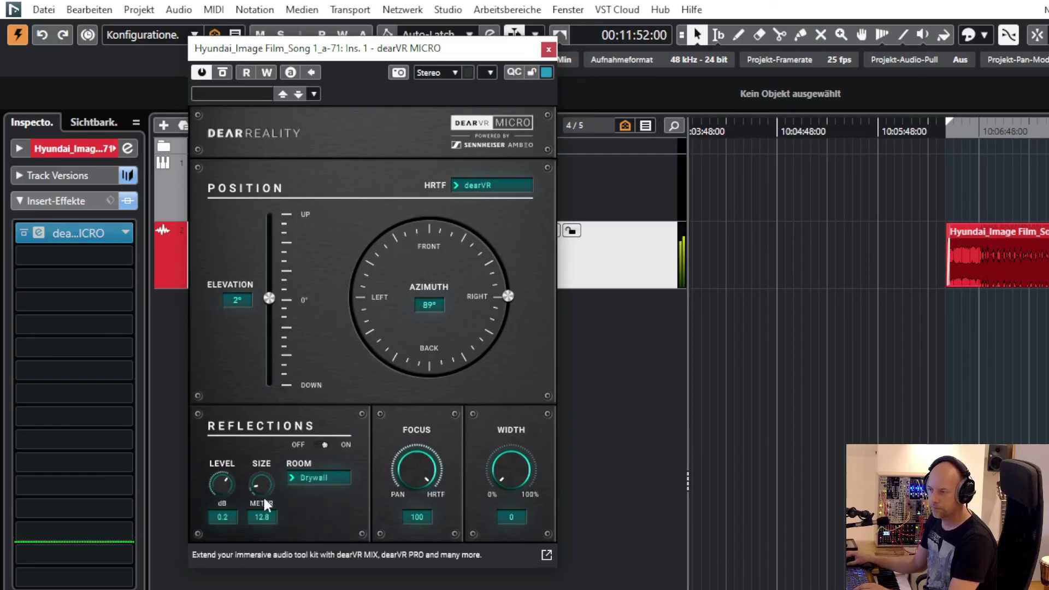
pyautogui.moveTo(266, 474)
pyautogui.mouseDown()
pyautogui.moveTo(275, 427)
pyautogui.moveTo(269, 492)
pyautogui.mouseUp()
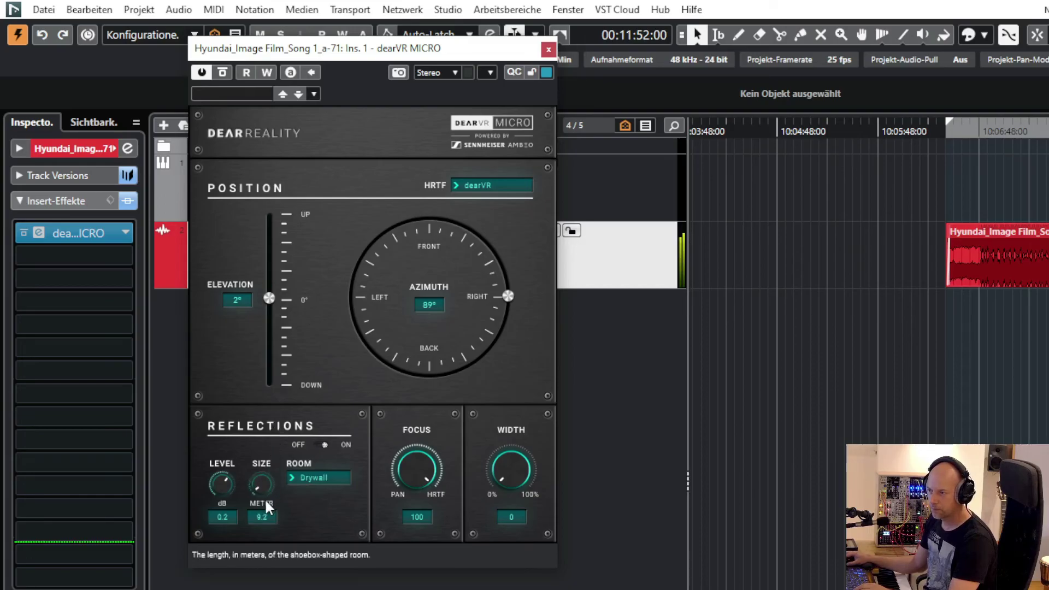
# Audition the Glass room and set the reflection room to Curtains with a size of about 10.7 m.
pyautogui.click(306, 479)
pyautogui.click(308, 535)
pyautogui.click(307, 477)
pyautogui.click(323, 473)
pyautogui.click(323, 473)
pyautogui.click(321, 503)
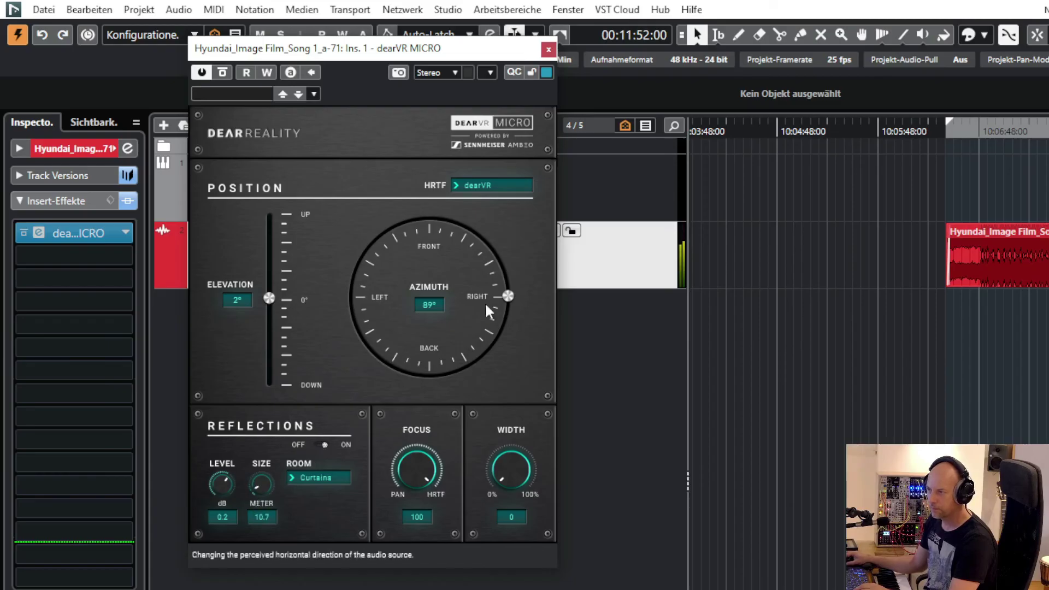
# Bring the azimuth to the front at about 3°, comparing the sound with Reflections off and on.
pyautogui.moveTo(509, 295); pyautogui.dragTo(428, 191)
pyautogui.click(323, 444)
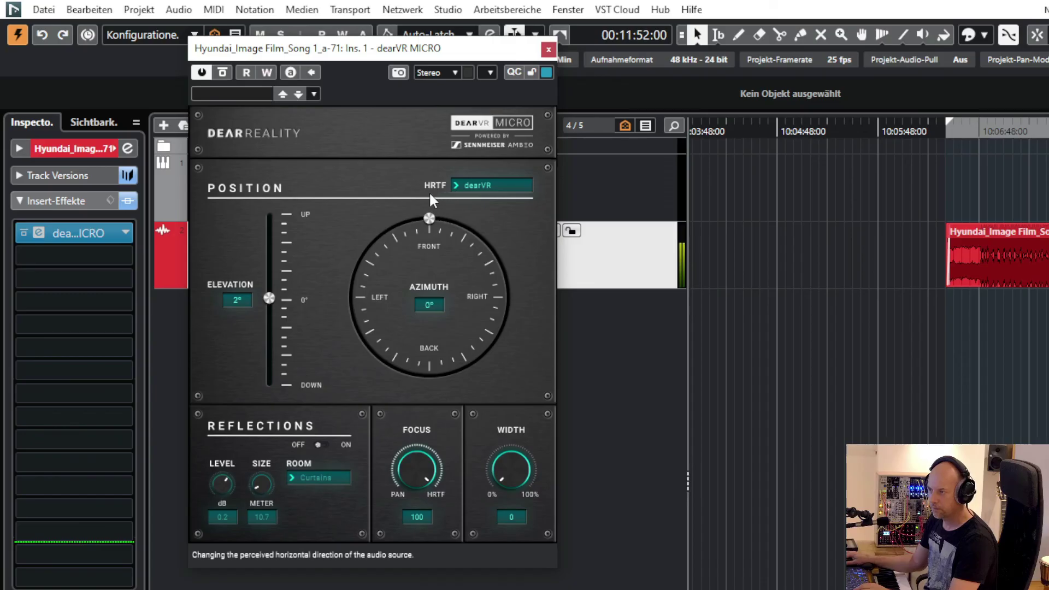
pyautogui.click(321, 444)
pyautogui.moveTo(431, 216)
pyautogui.mouseDown()
pyautogui.moveTo(383, 228)
pyautogui.moveTo(358, 255)
pyautogui.moveTo(349, 306)
pyautogui.moveTo(351, 340)
pyautogui.moveTo(382, 389)
pyautogui.moveTo(429, 398)
pyautogui.moveTo(482, 389)
pyautogui.moveTo(532, 332)
pyautogui.moveTo(515, 226)
pyautogui.moveTo(493, 205)
pyautogui.moveTo(437, 213)
pyautogui.mouseUp()
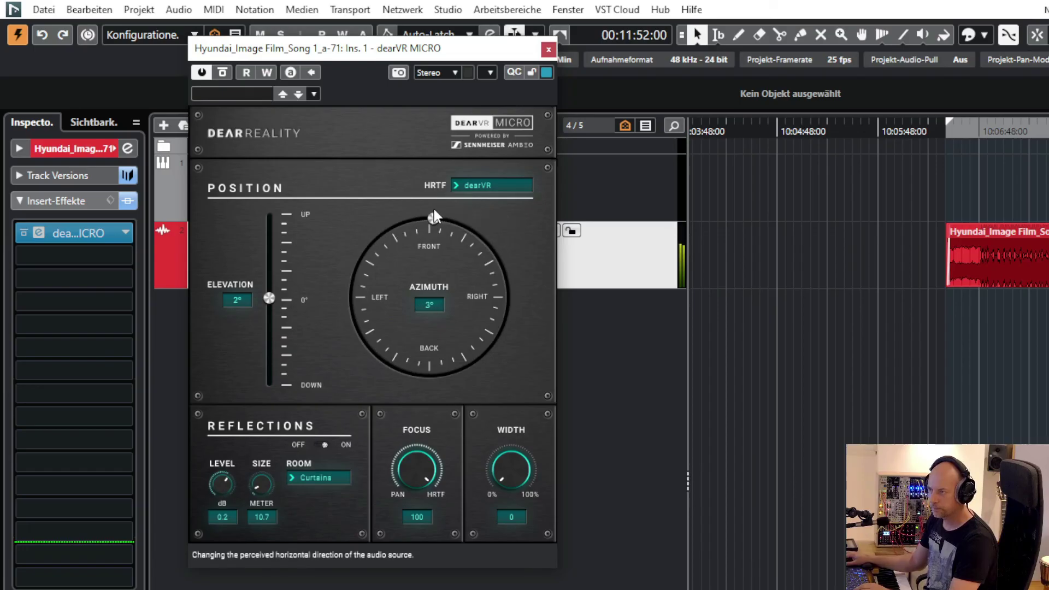